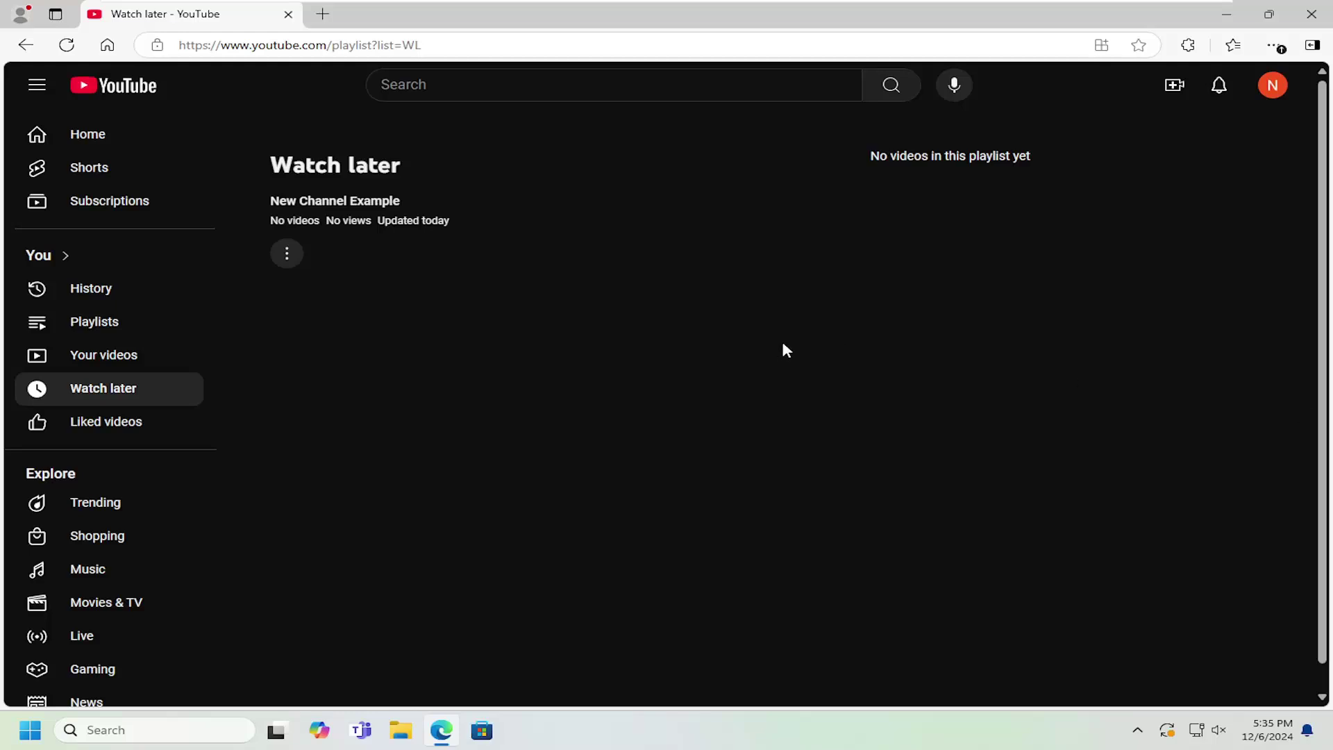
Step: Open YouTube Studio Settings to the Channel basic info with country and keywords
{"action": "left_click", "coordinate": [1273, 88]}
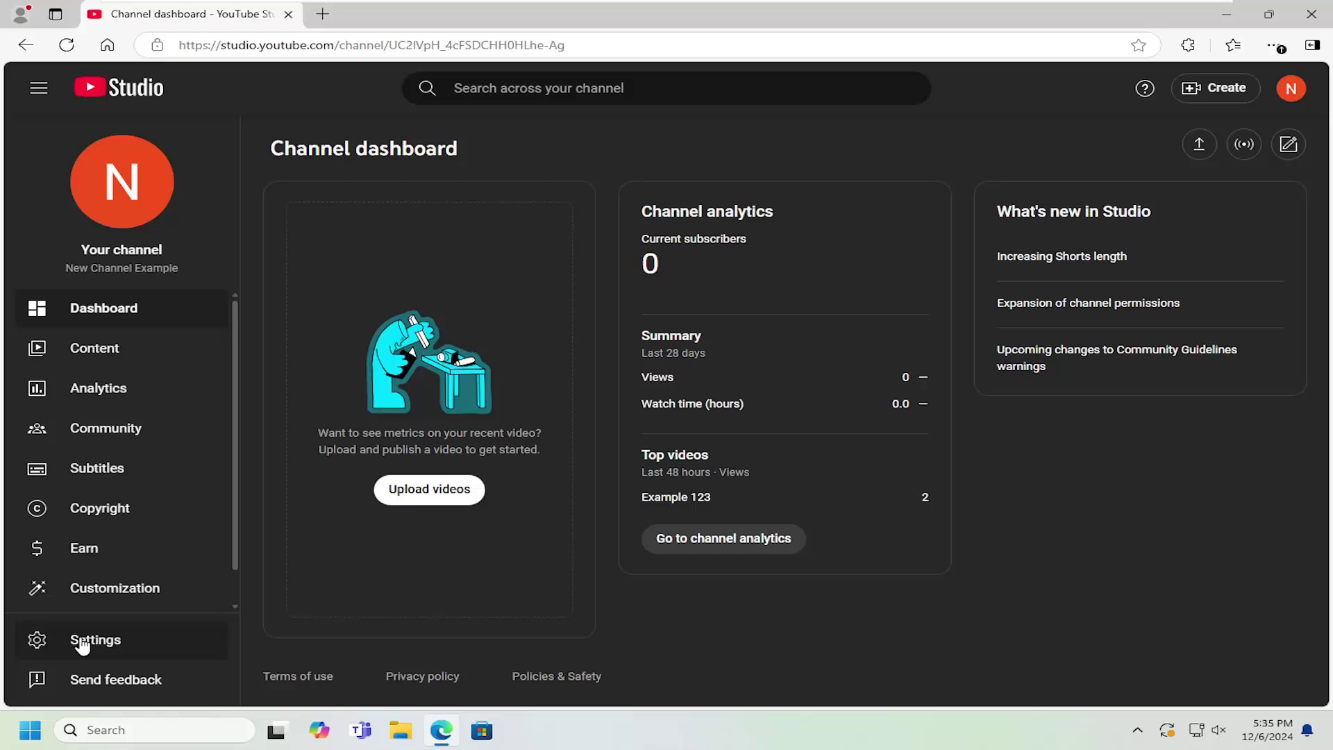
{"action": "left_click", "coordinate": [82, 639]}
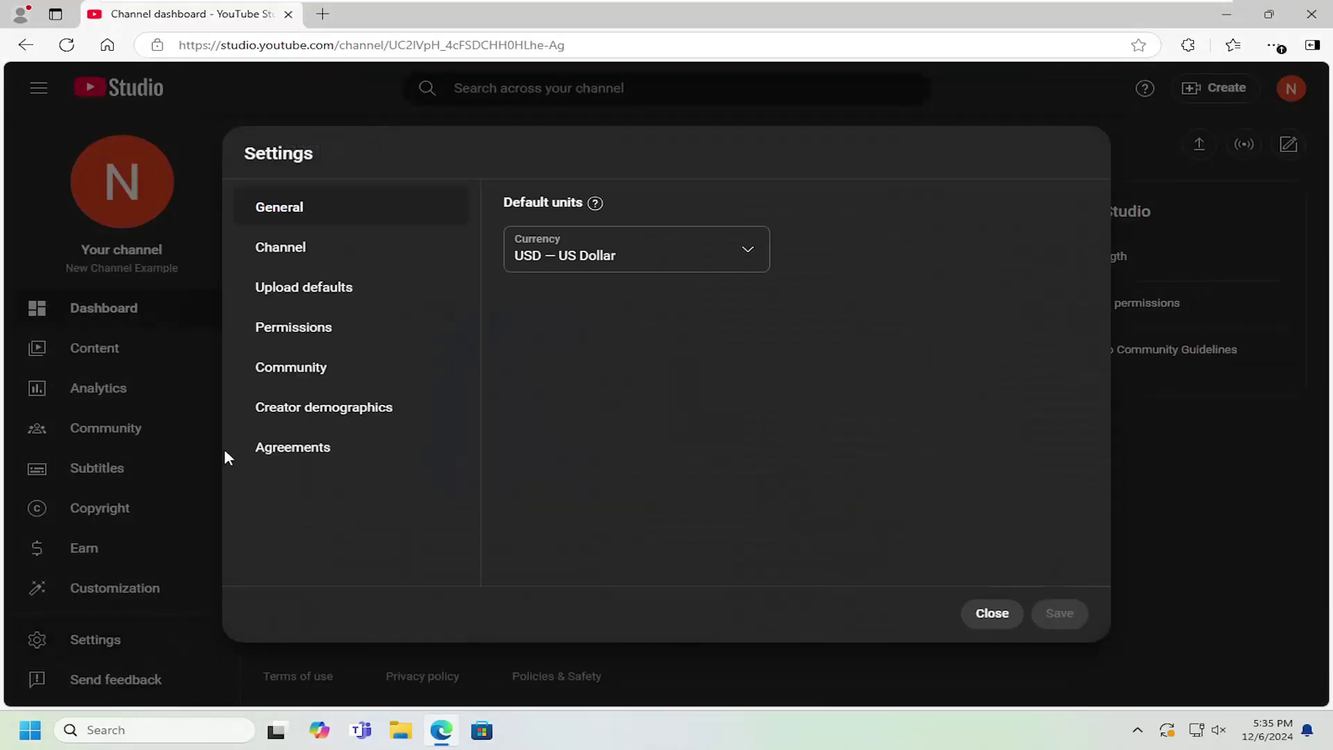
{"action": "left_click", "coordinate": [281, 246]}
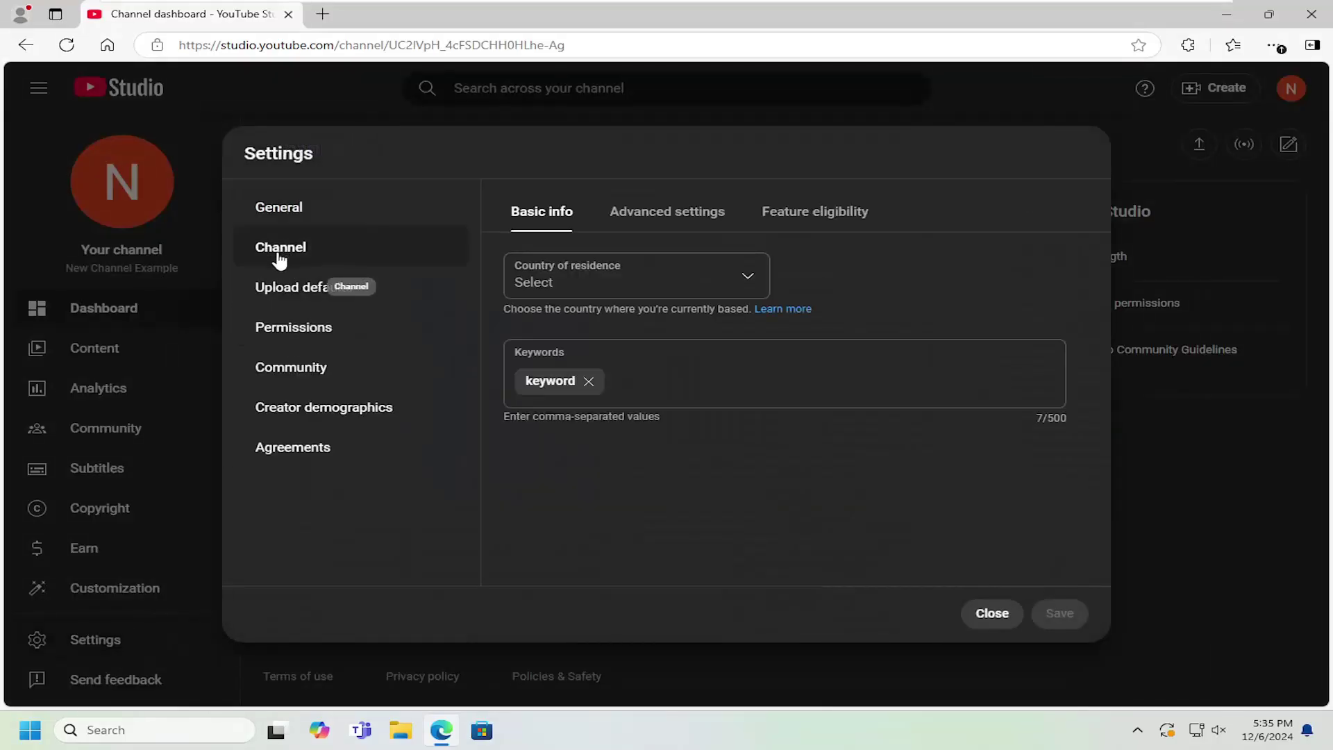
Step: Show the channel's Advanced settings, down to 'Allow viewers to clip my content'
{"action": "left_click", "coordinate": [675, 214]}
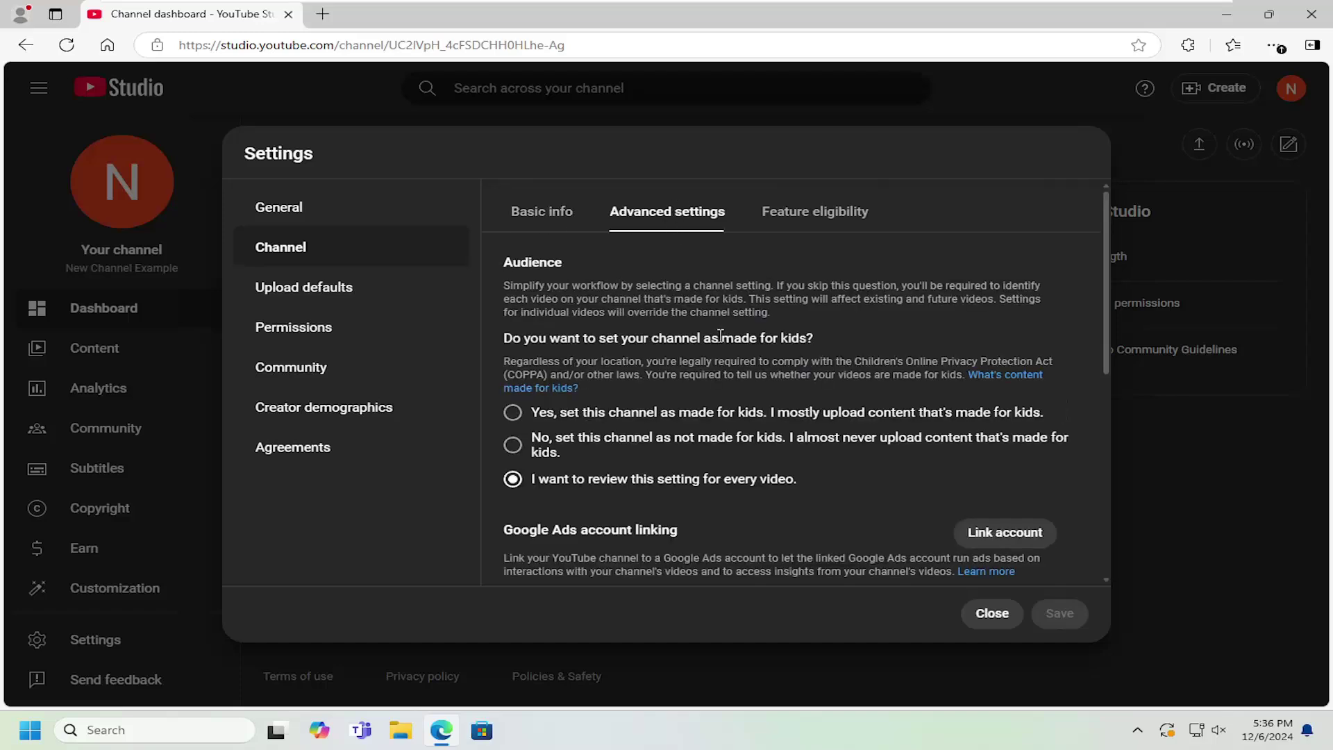
{"action": "scroll", "coordinate": [720, 337], "scroll_direction": "down", "scroll_amount": 5}
{"action": "scroll", "coordinate": [709, 337], "scroll_direction": "down", "scroll_amount": 5}
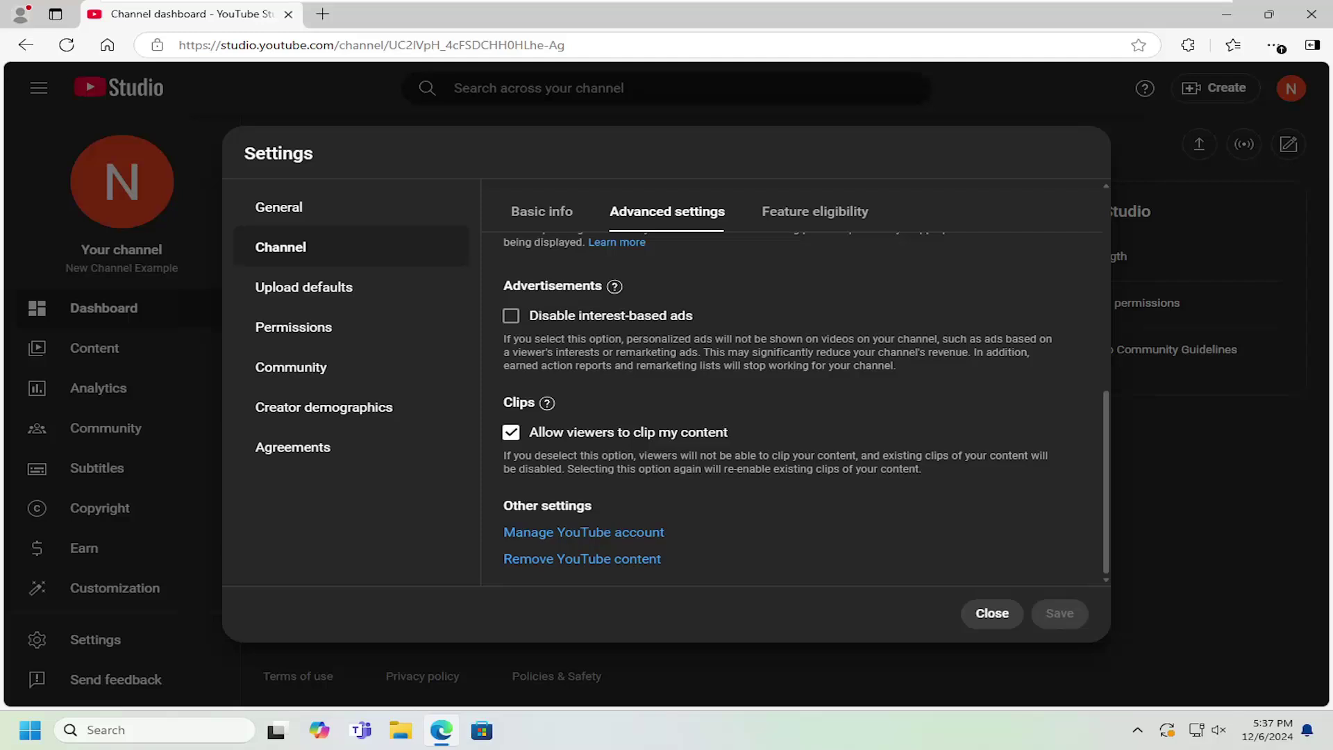
Step: Glance at Feature eligibility, then dismiss Settings unsaved to the channel dashboard
{"action": "left_click", "coordinate": [814, 212]}
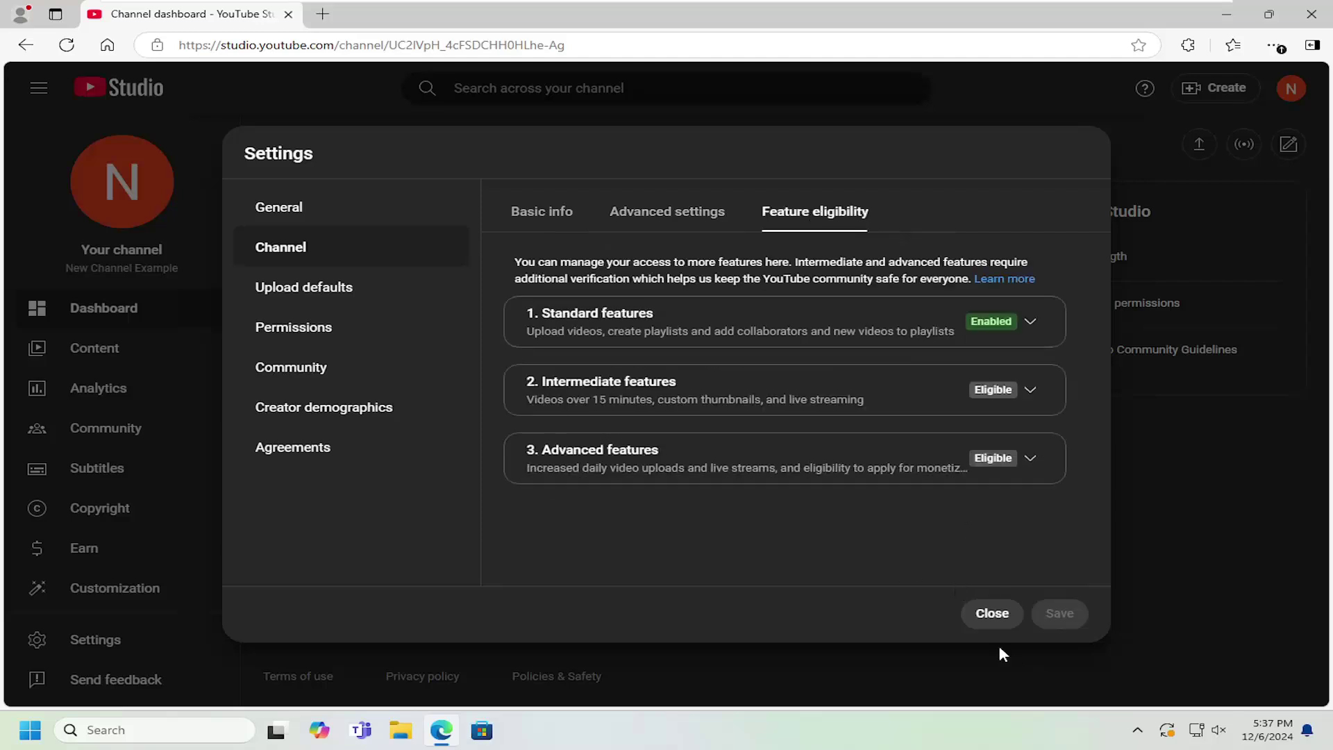
{"action": "left_click", "coordinate": [990, 615]}
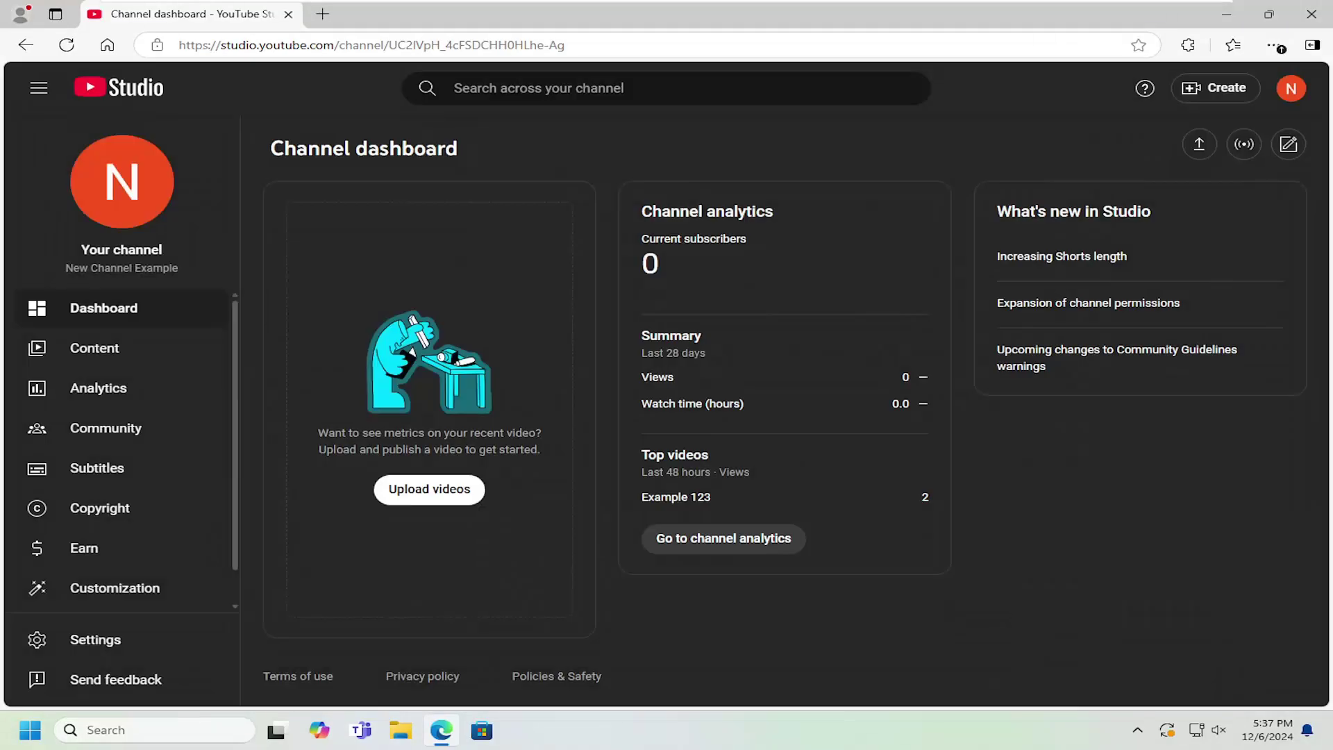